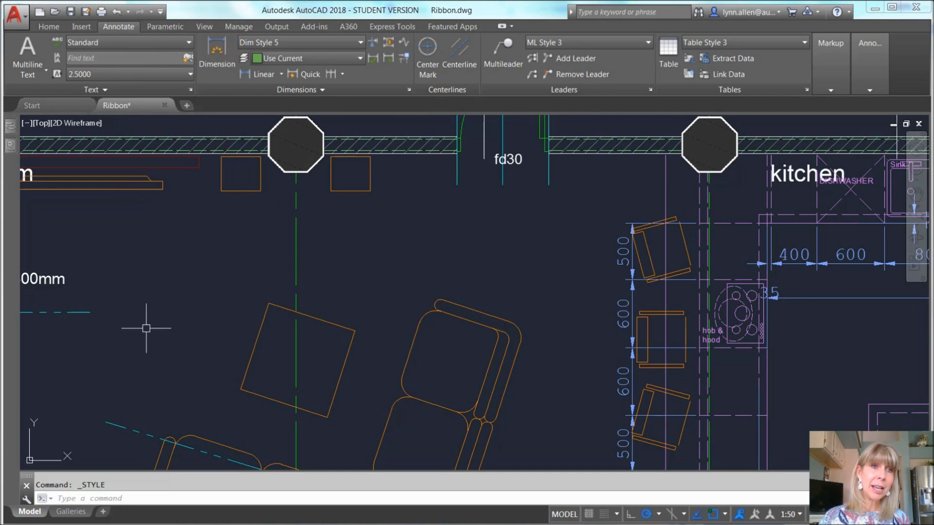
Browse the available text styles and open the text style manager.
{"action": "left_click", "coordinate": [188, 45]}
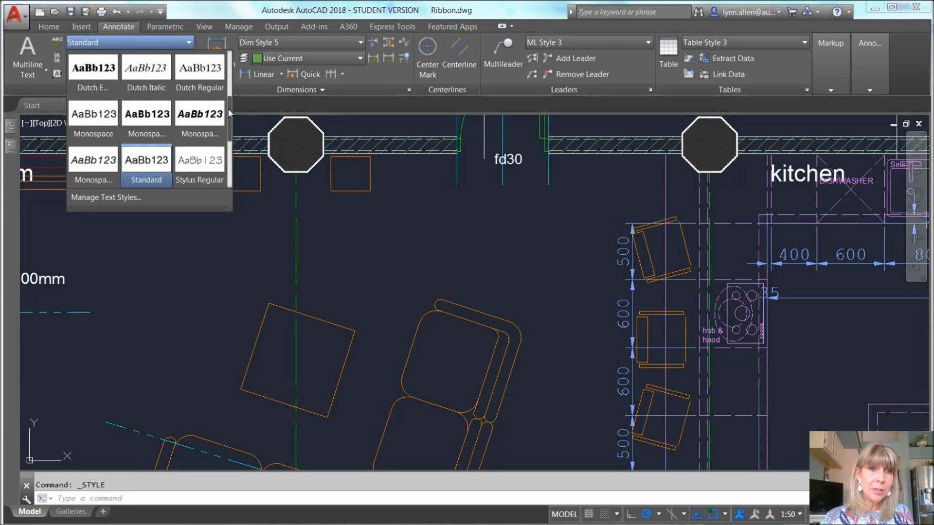
{"action": "mouse_move", "coordinate": [228, 109]}
{"action": "left_mouse_down"}
{"action": "mouse_move", "coordinate": [230, 134]}
{"action": "mouse_move", "coordinate": [229, 122]}
{"action": "left_mouse_up"}
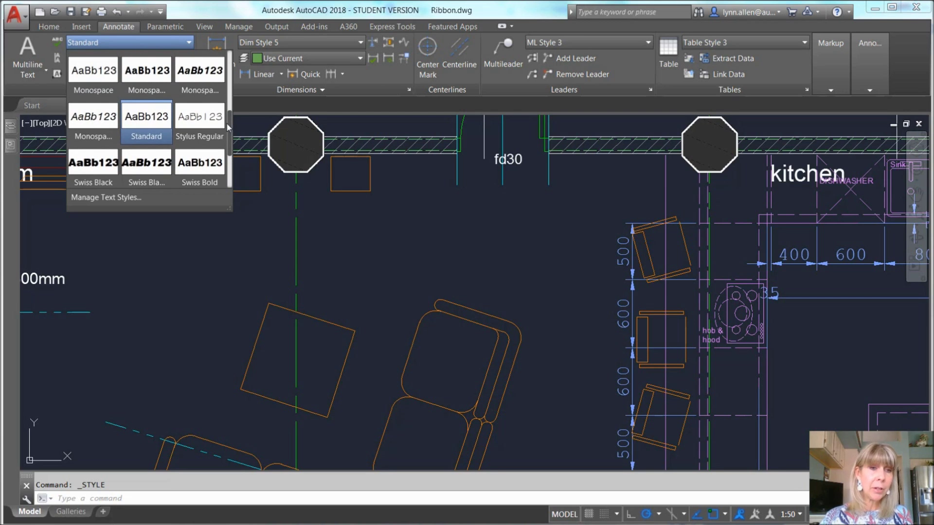
{"action": "left_click", "coordinate": [105, 199]}
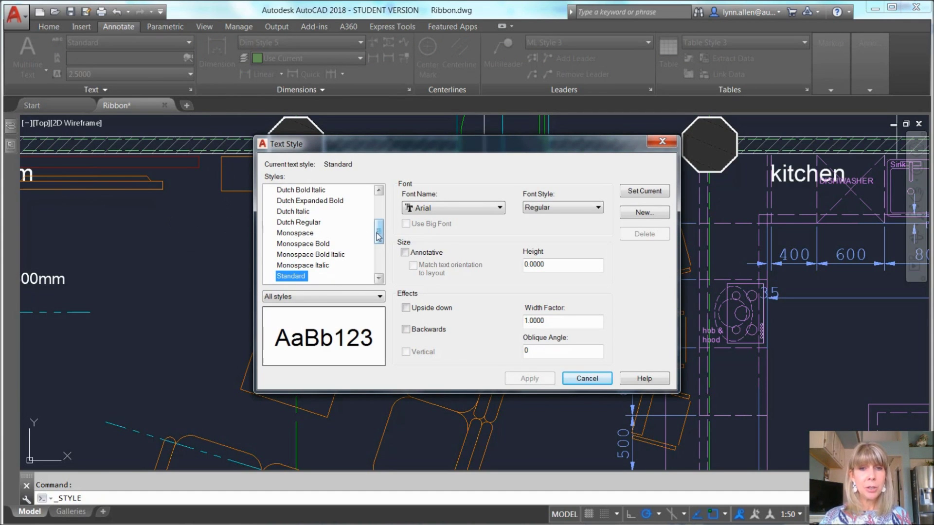
Examine the font and height settings of the Dutch Bold, Dutch Expanded Bold and Dutch Regular text styles.
{"action": "mouse_move", "coordinate": [379, 232]}
{"action": "left_mouse_down"}
{"action": "mouse_move", "coordinate": [383, 214]}
{"action": "mouse_move", "coordinate": [382, 230]}
{"action": "left_mouse_up"}
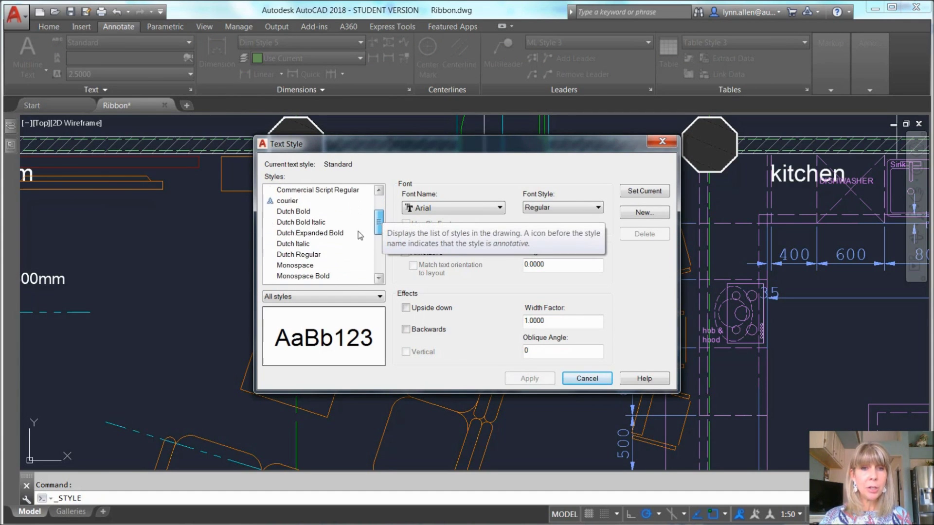
{"action": "left_click", "coordinate": [308, 212]}
{"action": "left_click", "coordinate": [308, 234]}
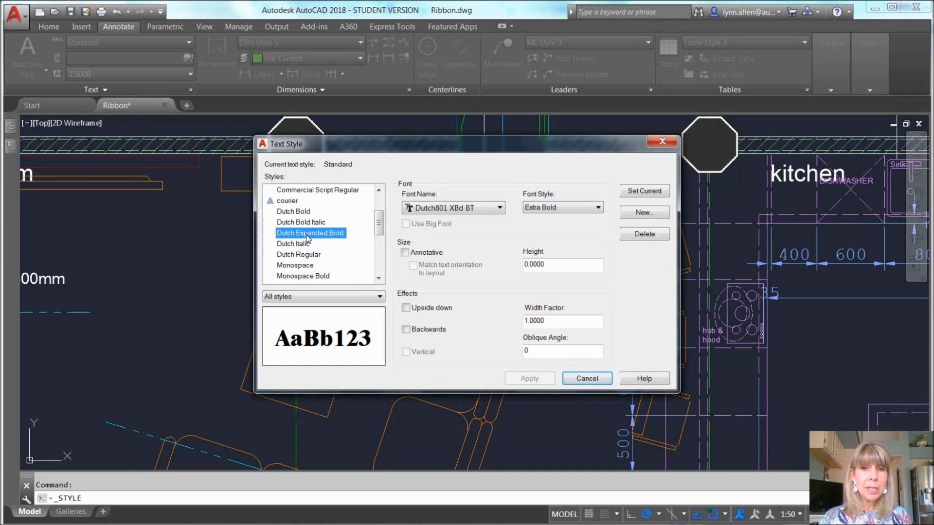
{"action": "left_click", "coordinate": [305, 255]}
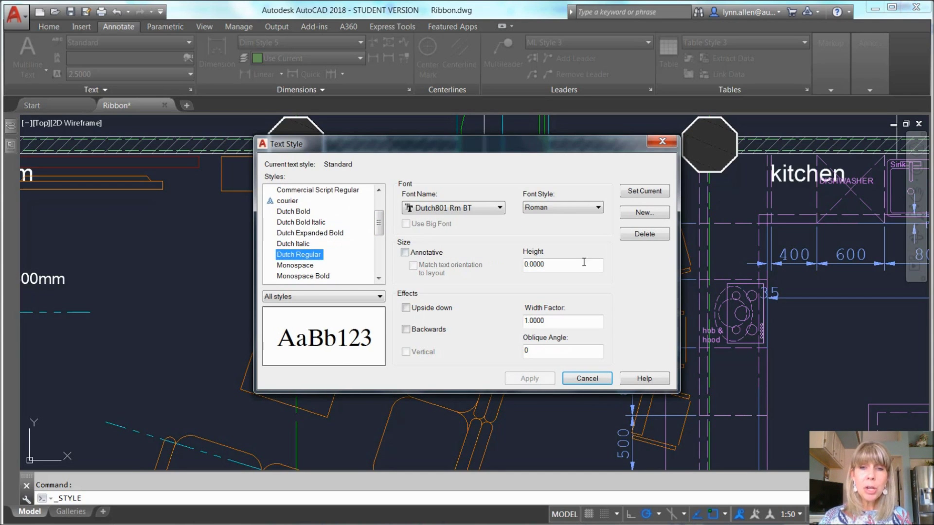
{"action": "left_click", "coordinate": [541, 265]}
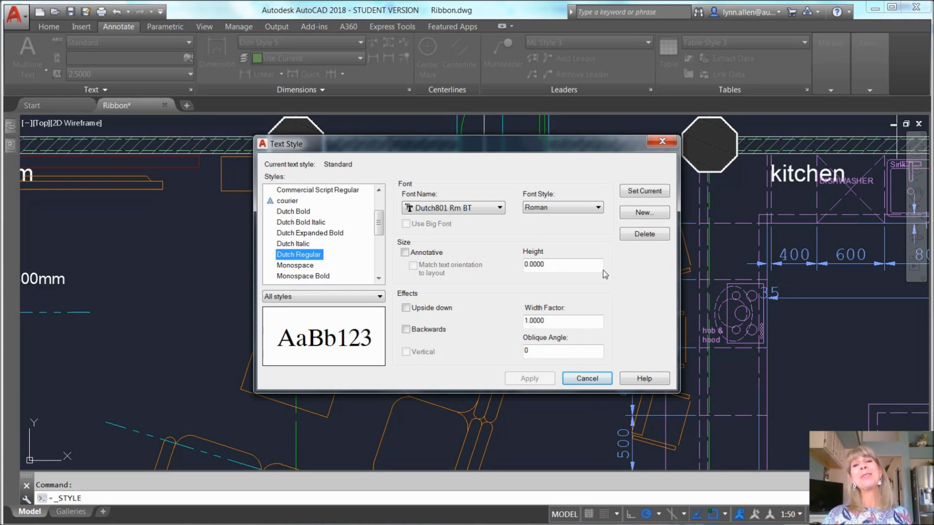
{"action": "mouse_move", "coordinate": [605, 275]}
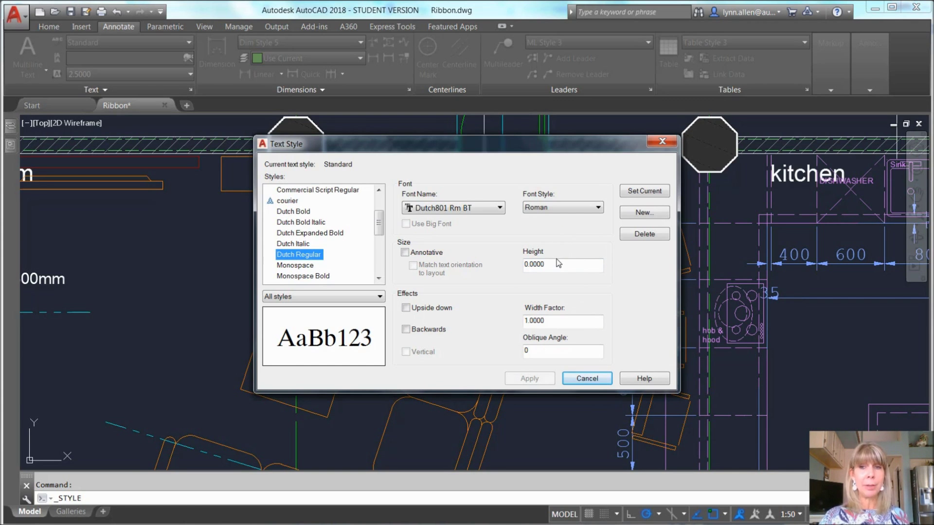
Create a new text style based on Dutch Regular, name it with the presenter's first name, and make it current.
{"action": "left_click", "coordinate": [642, 213]}
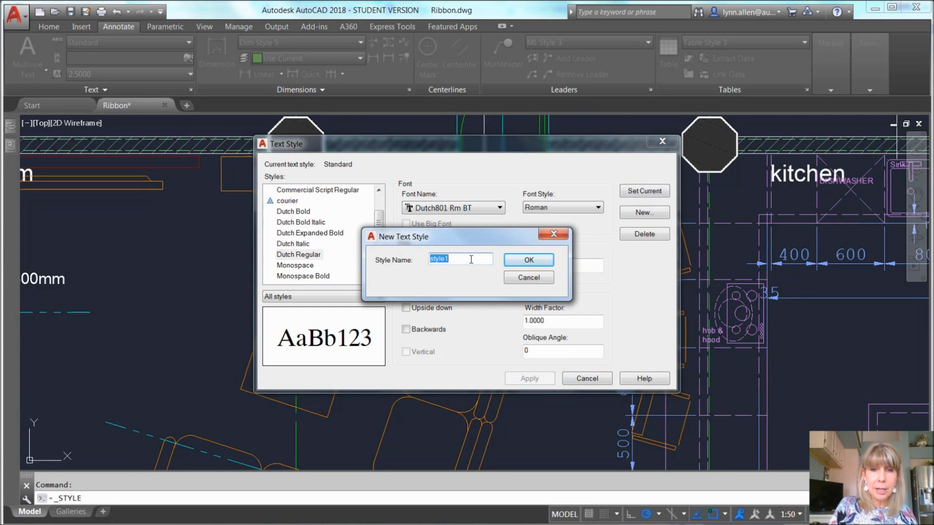
{"action": "type", "text": "Lynn"}
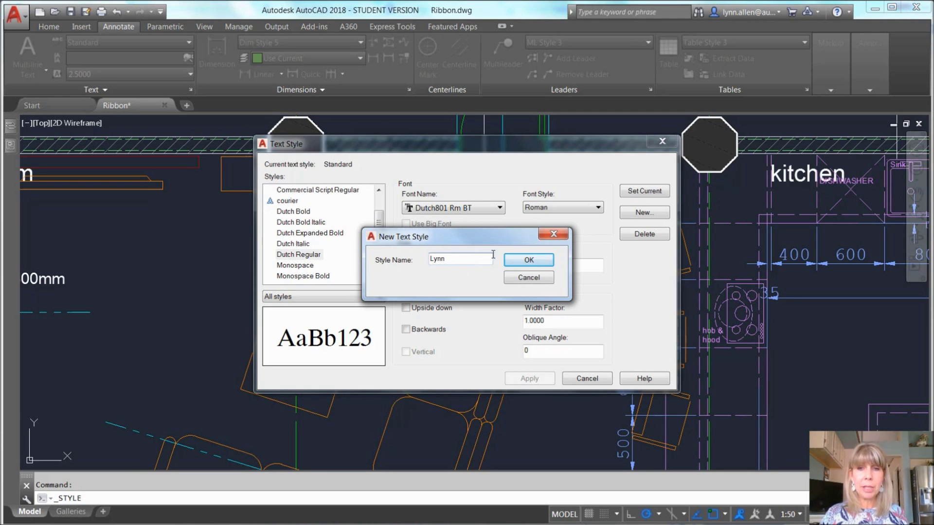
{"action": "left_click", "coordinate": [529, 259]}
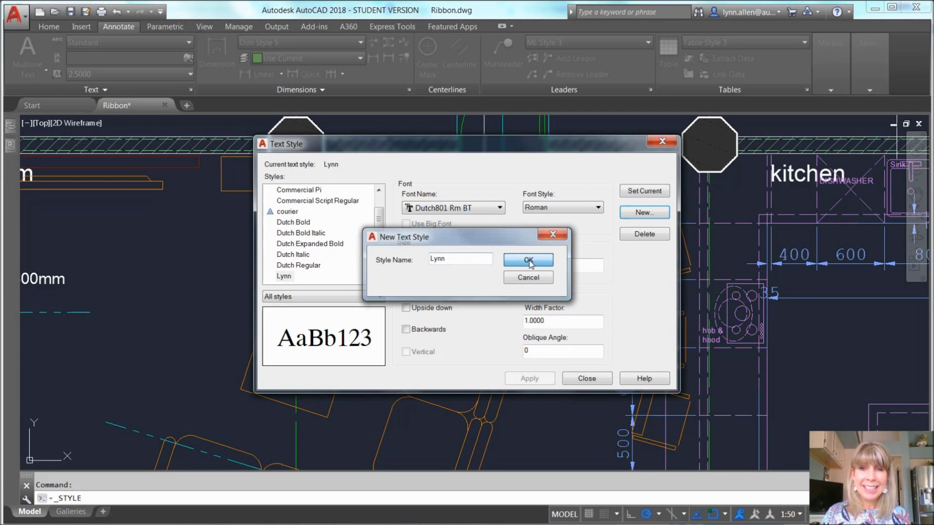
{"action": "left_click", "coordinate": [640, 192]}
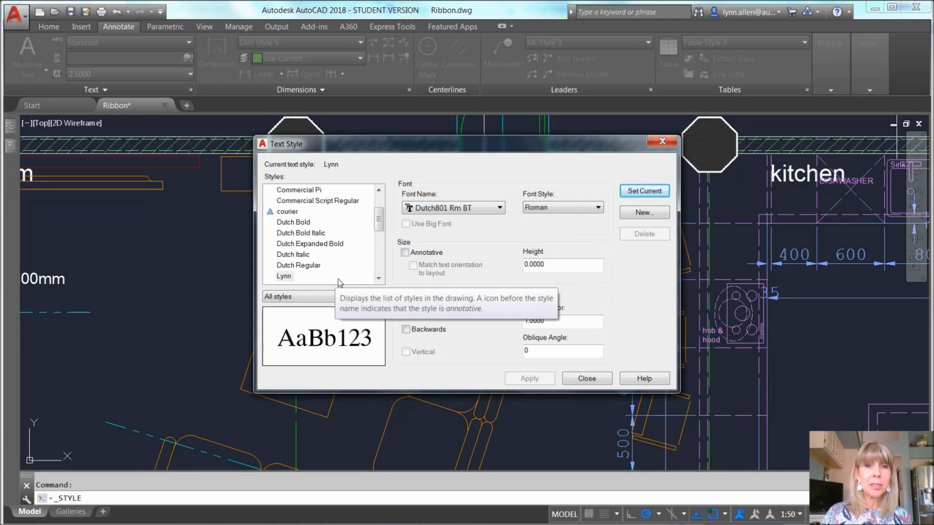
Set the new text style's font to CountryBlueprint and its height to 20, apply the changes and close the style manager.
{"action": "left_click", "coordinate": [498, 208]}
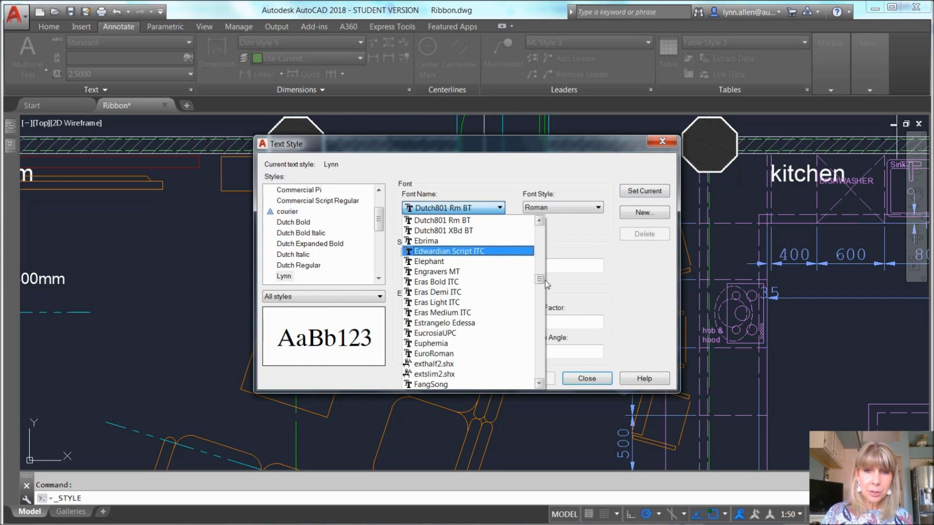
{"action": "left_click_drag", "start_coordinate": [540, 283], "coordinate": [540, 273]}
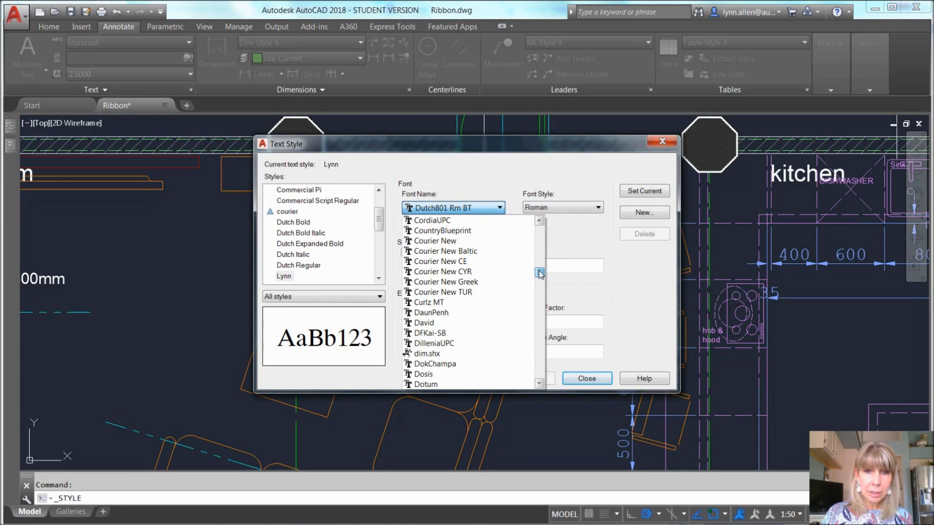
{"action": "left_click", "coordinate": [486, 231]}
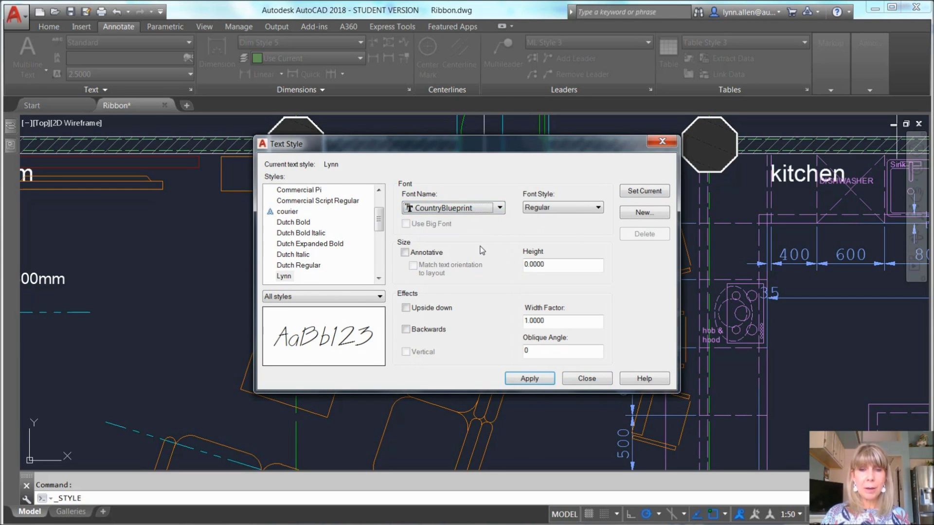
{"action": "left_click_drag", "start_coordinate": [547, 264], "coordinate": [509, 267]}
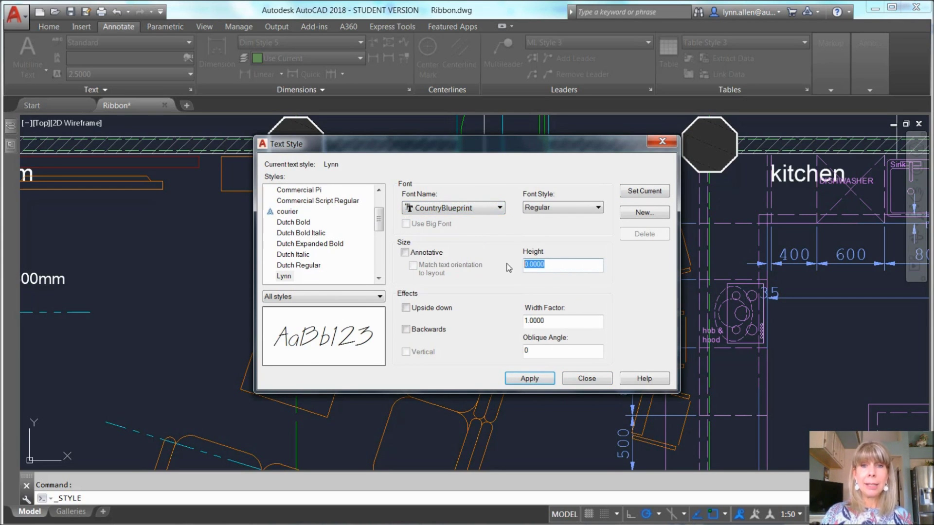
{"action": "type", "text": "20"}
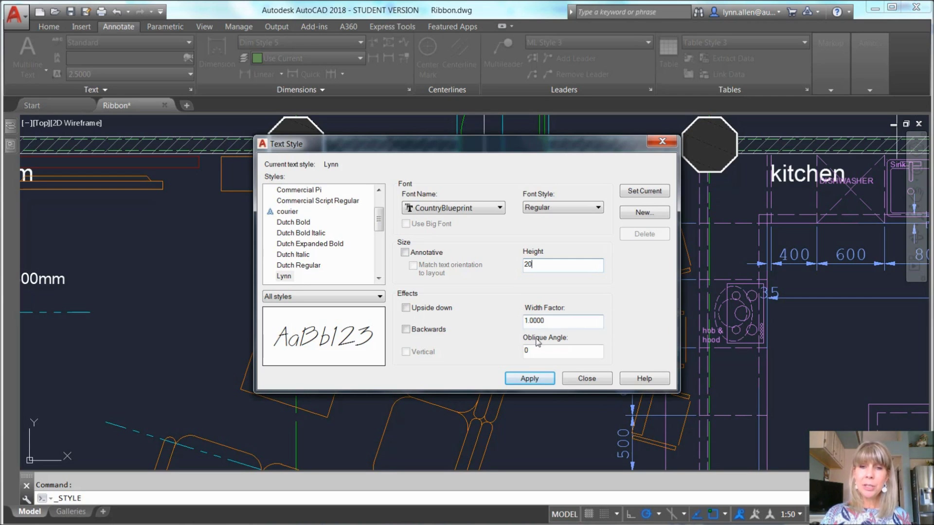
{"action": "left_click", "coordinate": [542, 379]}
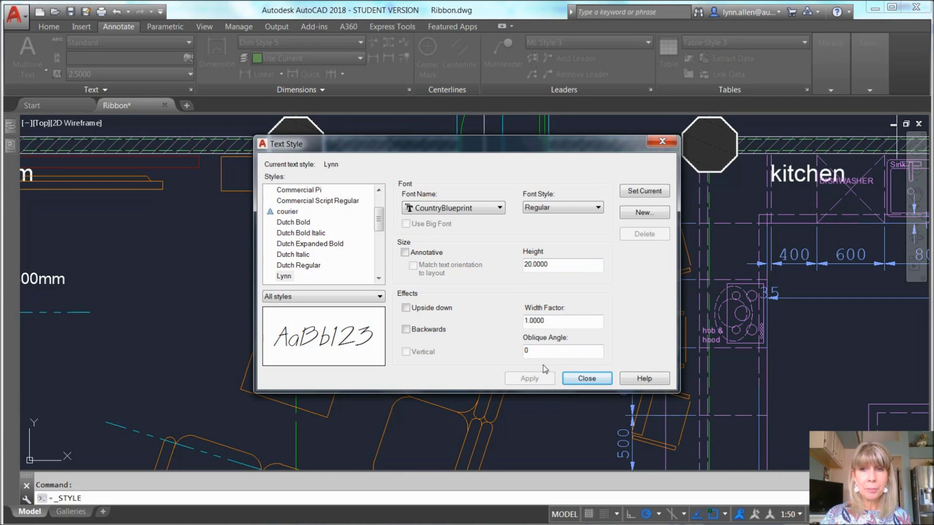
{"action": "left_click", "coordinate": [594, 377]}
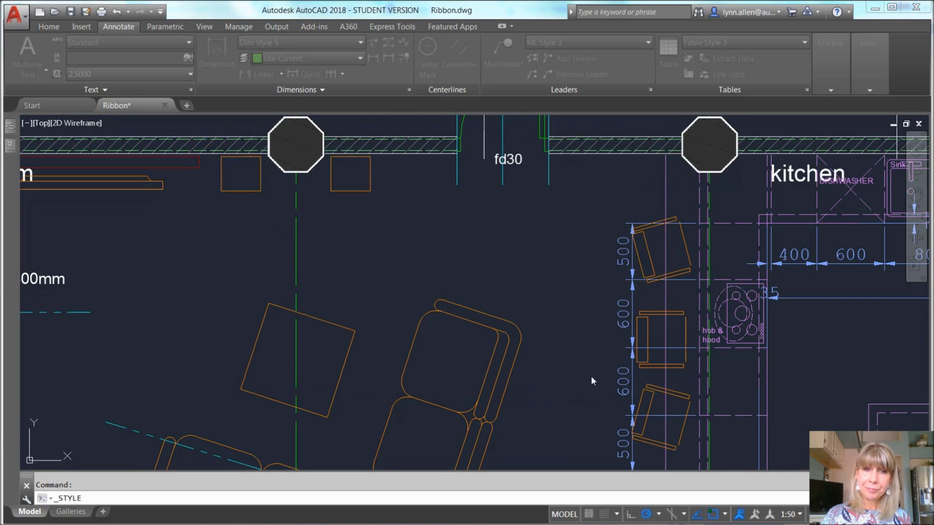
Place the single-line text "Hello" at 0 rotation in the empty floor area above the sofa.
{"action": "type", "text": "dt"}
{"action": "key", "text": "Return"}
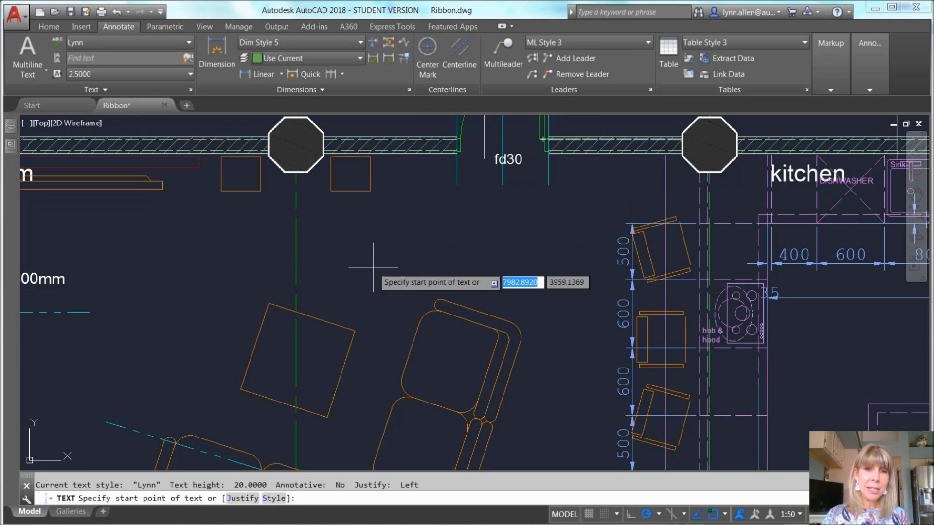
{"action": "left_click", "coordinate": [385, 251]}
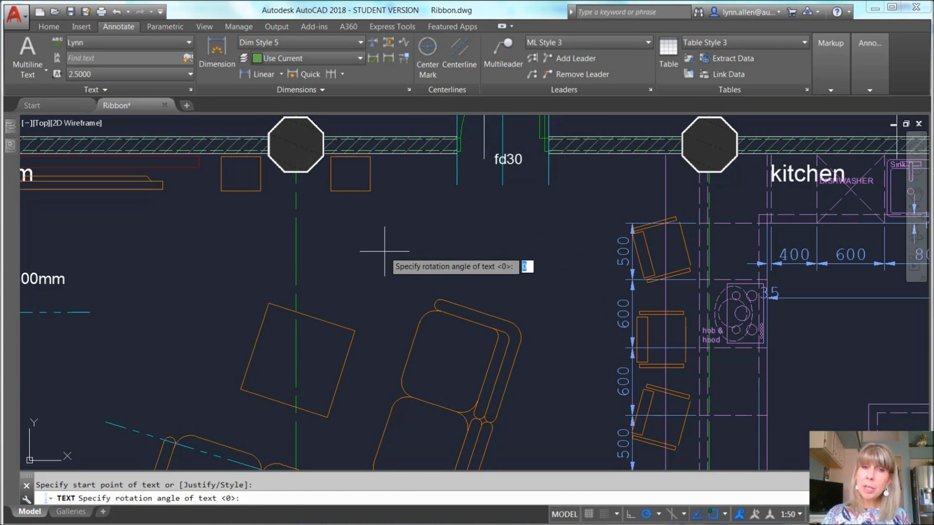
{"action": "key", "text": "Return"}
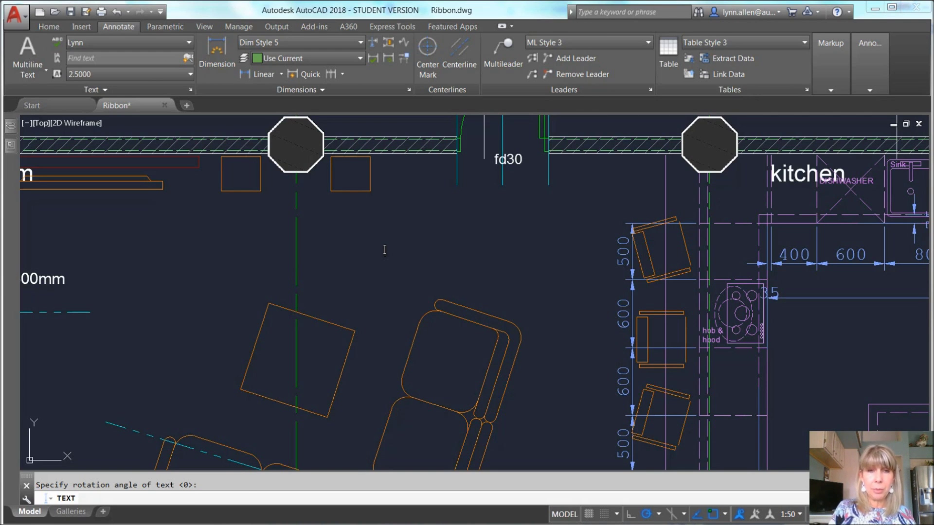
{"action": "type", "text": "Hello"}
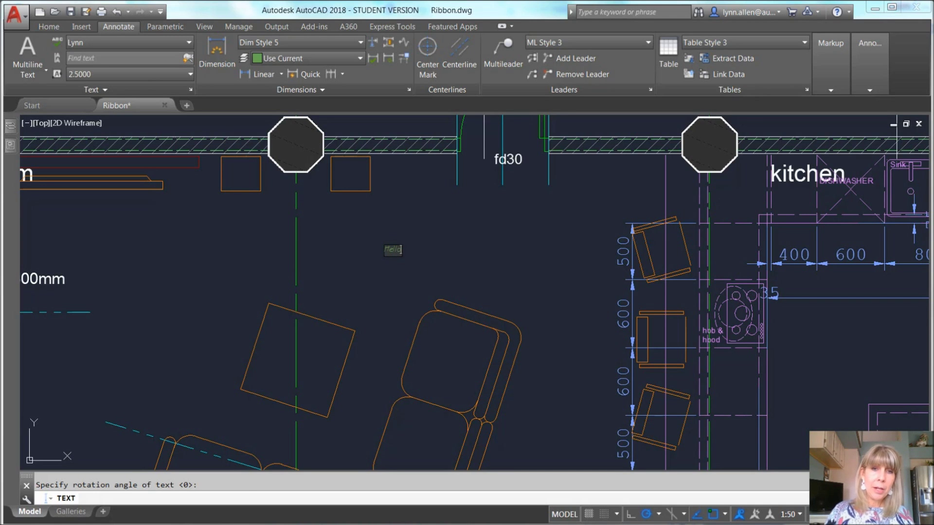
{"action": "key", "text": "Return"}
{"action": "key", "text": "Return"}
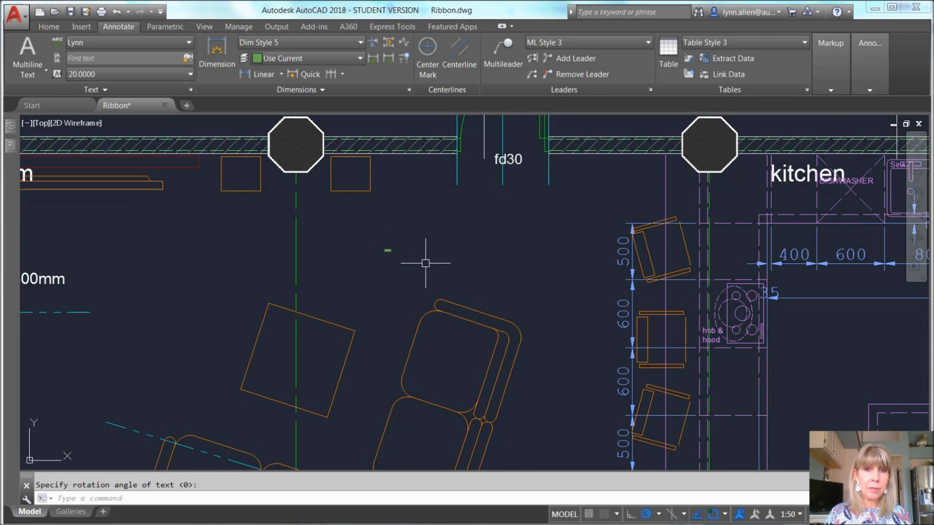
Set the height of the "Hello" text to 40 in its properties.
{"action": "scroll", "coordinate": [388, 271], "scroll_direction": "up", "scroll_amount": 5}
{"action": "middle_click_drag", "start_coordinate": [387, 229], "coordinate": [443, 340]}
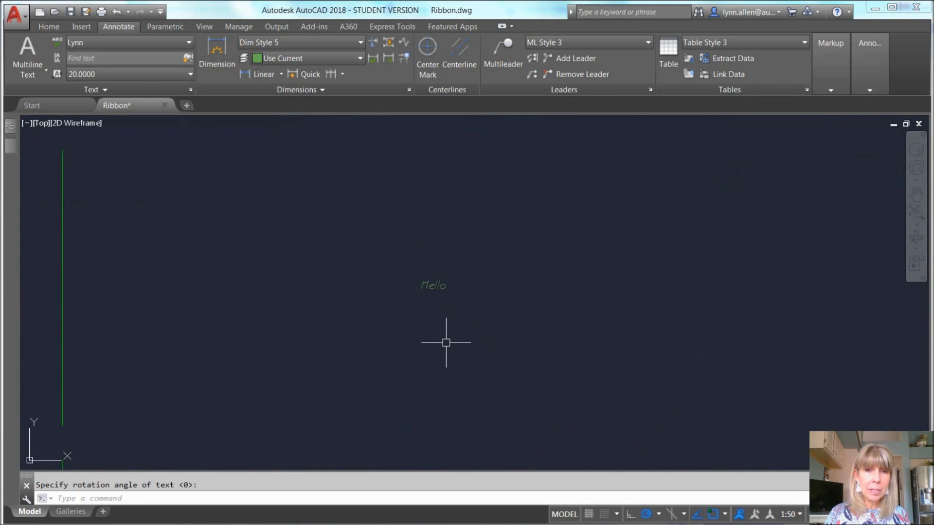
{"action": "left_click", "coordinate": [439, 288]}
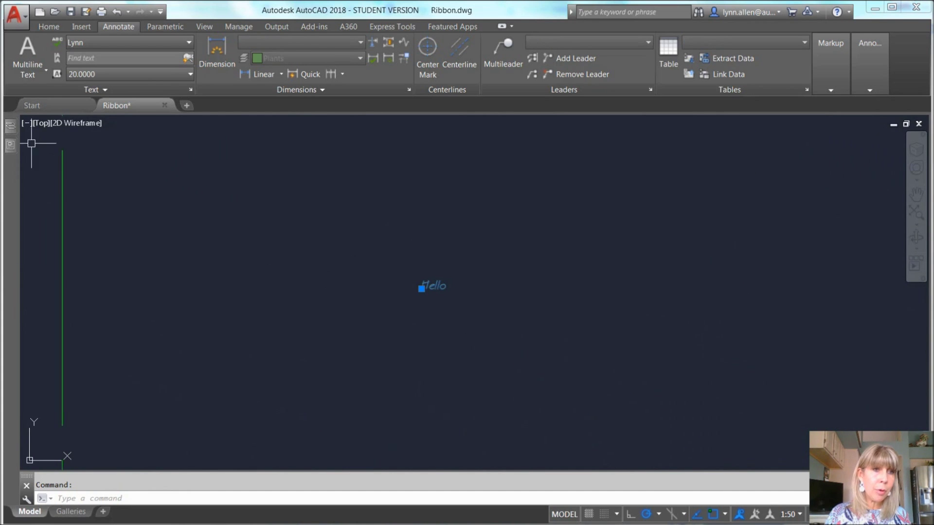
{"action": "left_click", "coordinate": [11, 146]}
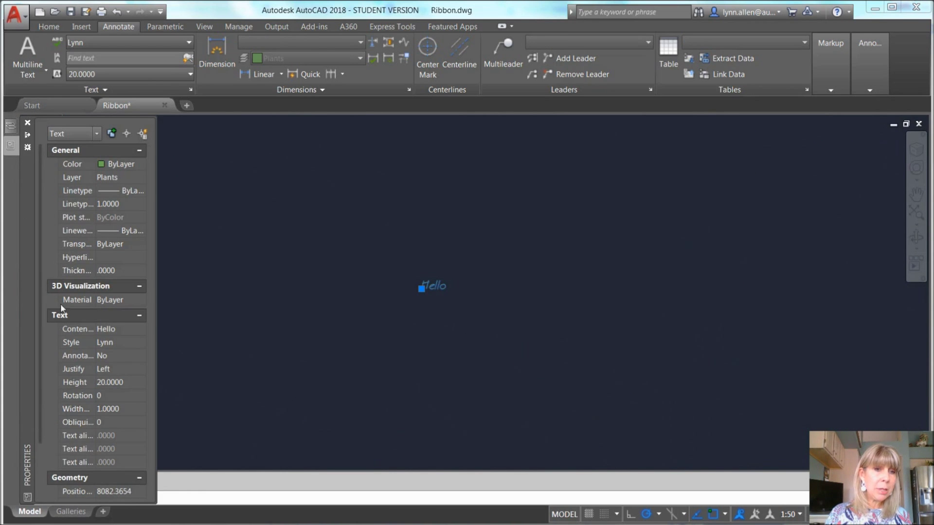
{"action": "left_click", "coordinate": [131, 383]}
{"action": "type", "text": "40"}
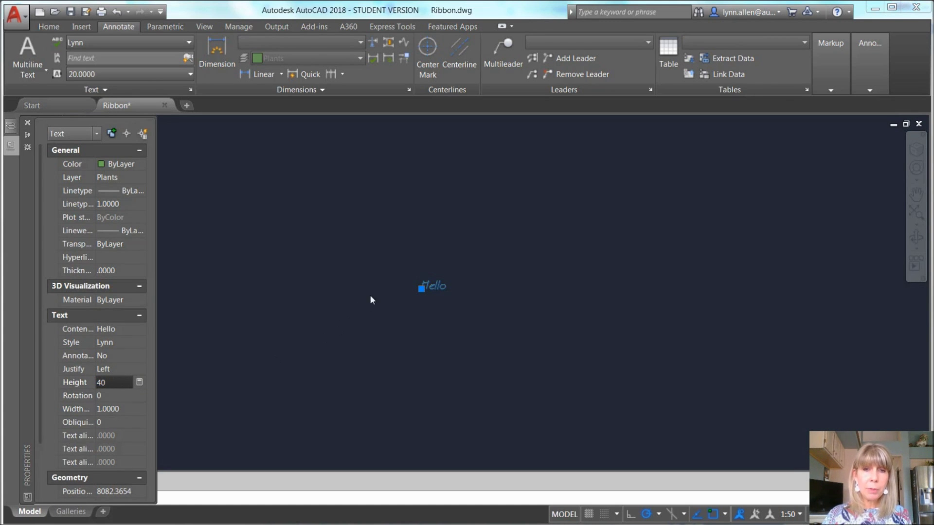
{"action": "key", "text": "Return"}
{"action": "key", "text": "ctrl+1"}
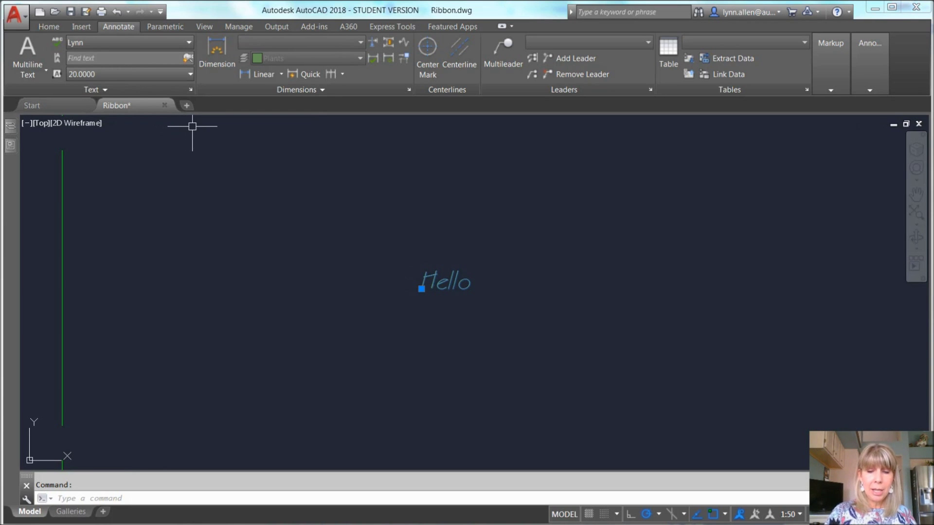
Add multiline text reading "Height of 20" in a text box above the "Hello" text.
{"action": "type", "text": "mt"}
{"action": "key", "text": "Return"}
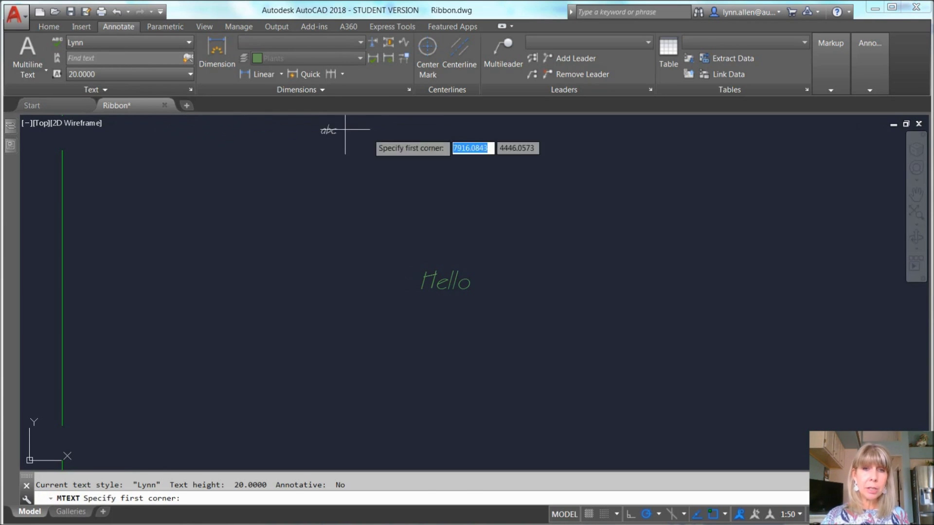
{"action": "left_click", "coordinate": [403, 164]}
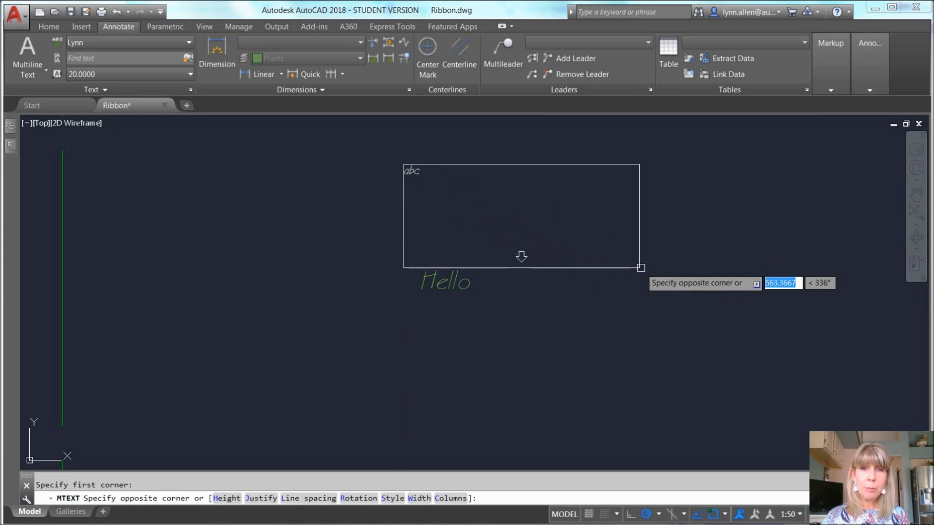
{"action": "left_click", "coordinate": [641, 267]}
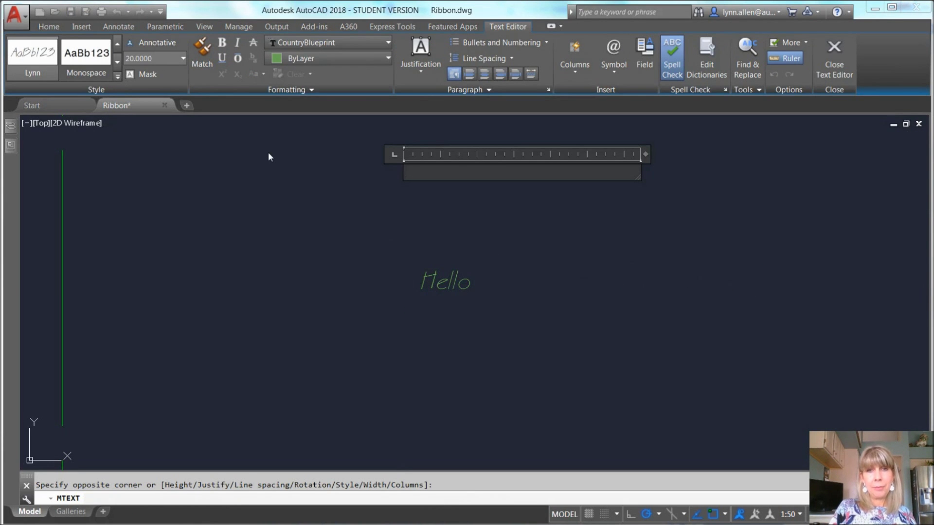
{"action": "type", "text": "He"}
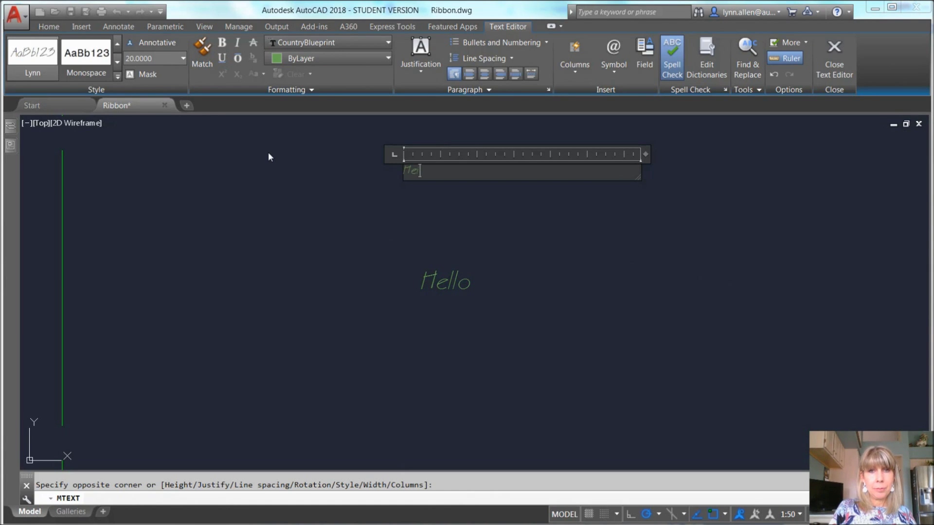
{"action": "type", "text": "ight of 20"}
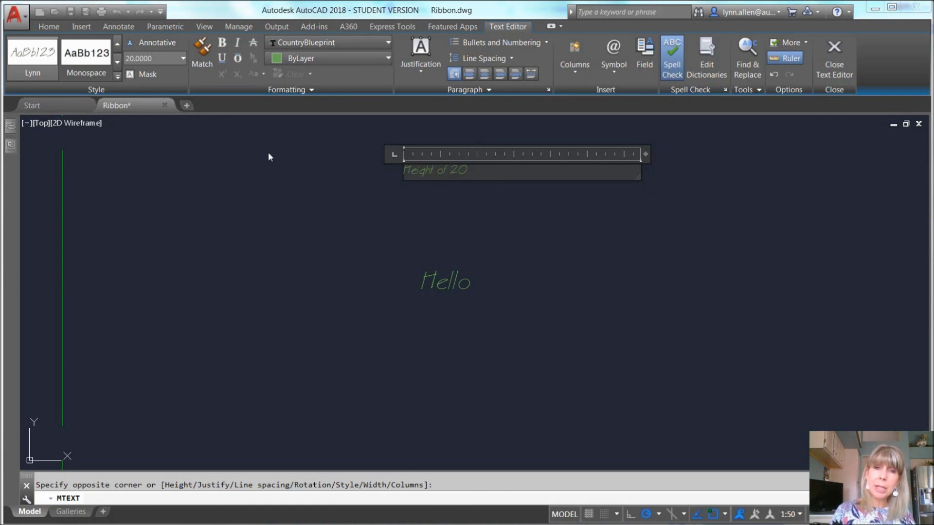
{"action": "left_click", "coordinate": [481, 130]}
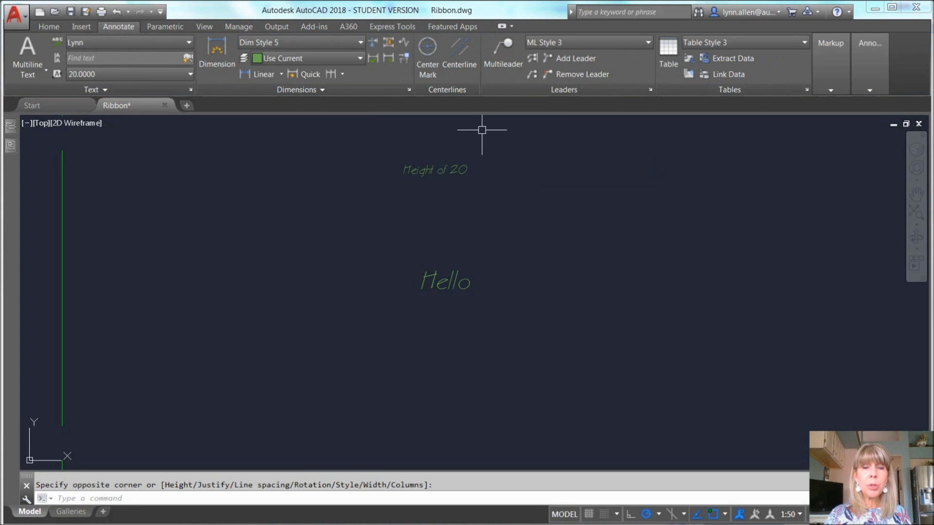